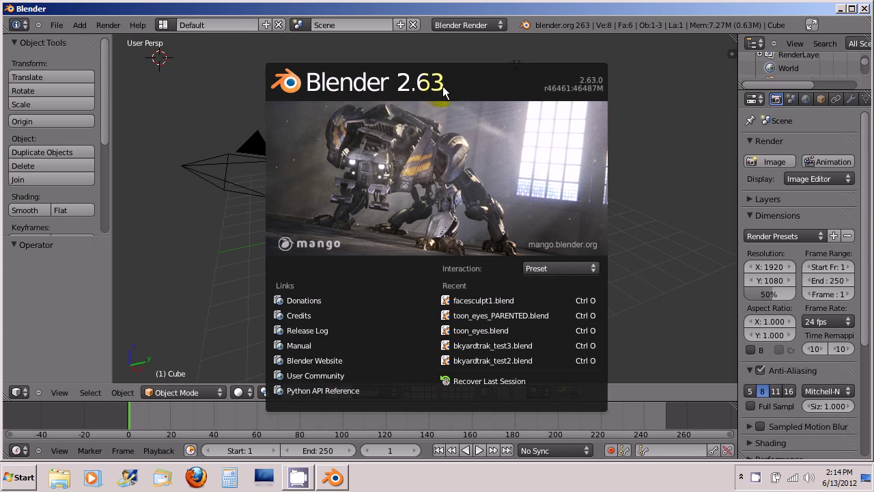
Dismiss the splash screen, select the camera, then make the lamp the selection.
{"action": "left_click", "coordinate": [355, 139]}
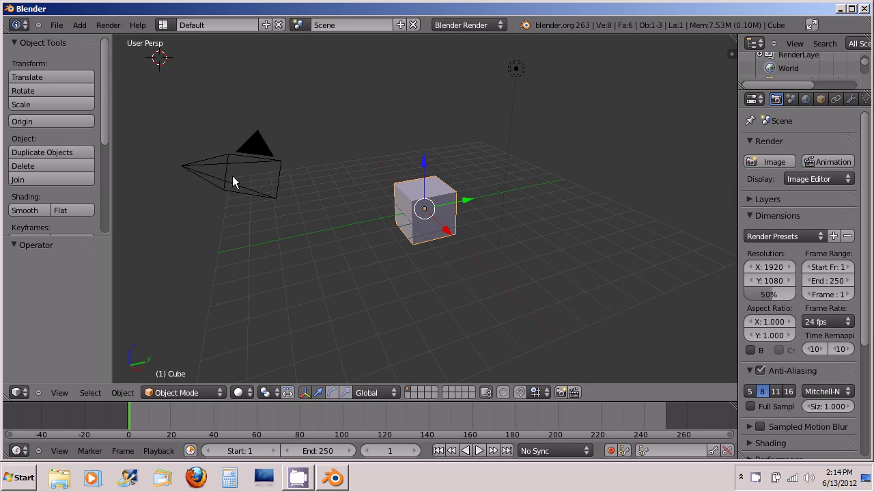
{"action": "right_click", "coordinate": [213, 164]}
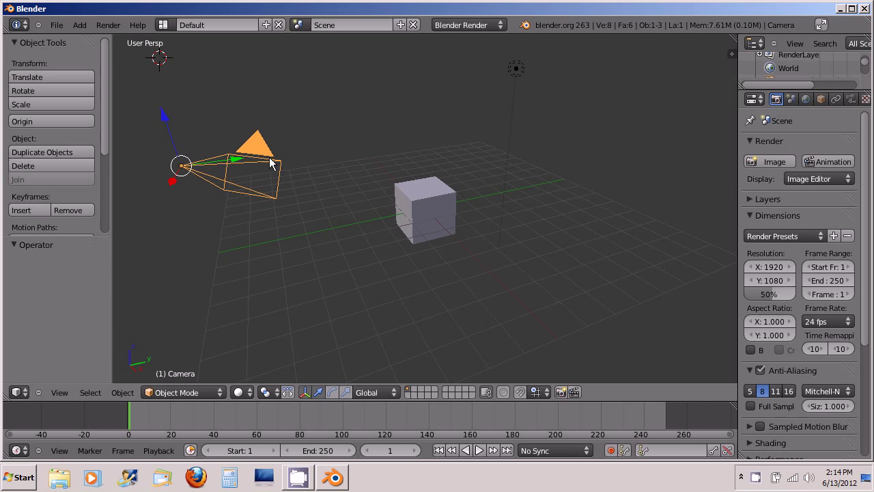
{"action": "right_click", "coordinate": [517, 69]}
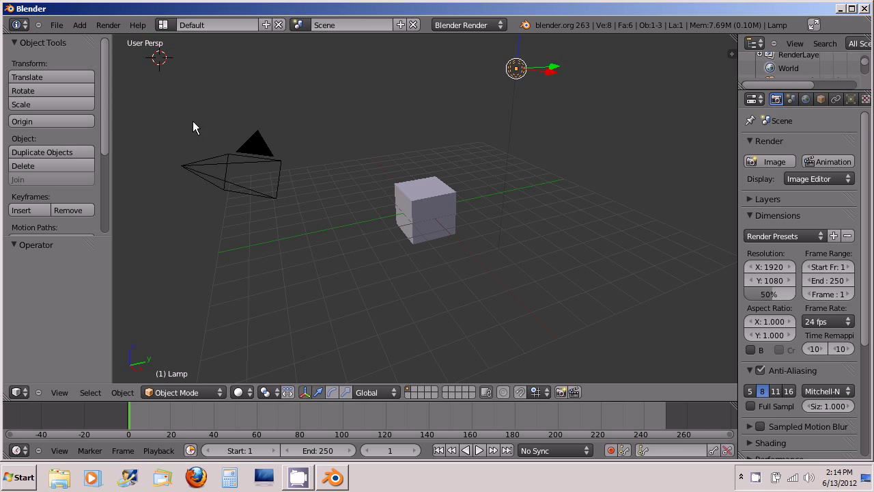
{"action": "left_click", "coordinate": [412, 183]}
Reset the 3D cursor to the origin with Shift+C and select the default cube.
{"action": "key", "text": "shift+c"}
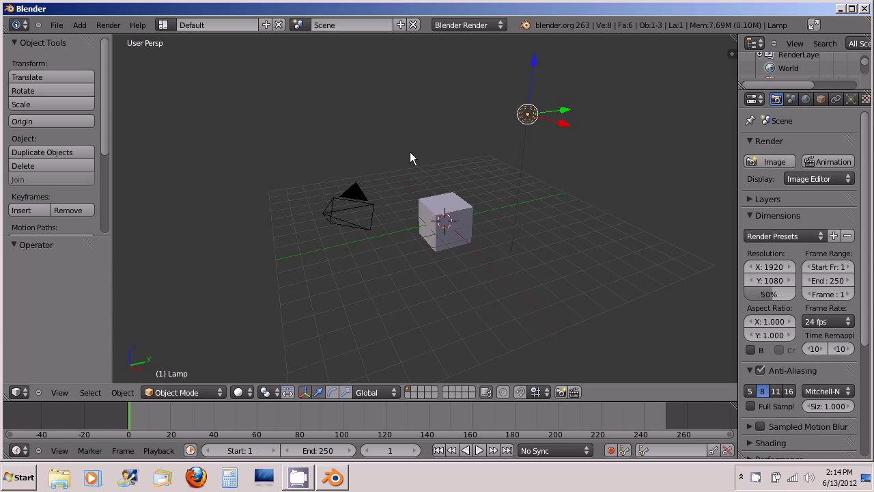
{"action": "left_click", "coordinate": [439, 220]}
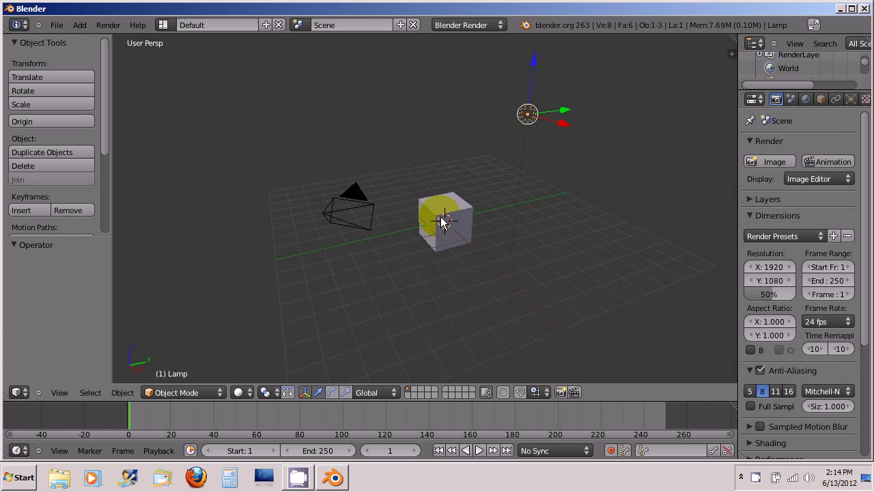
{"action": "left_click", "coordinate": [451, 199]}
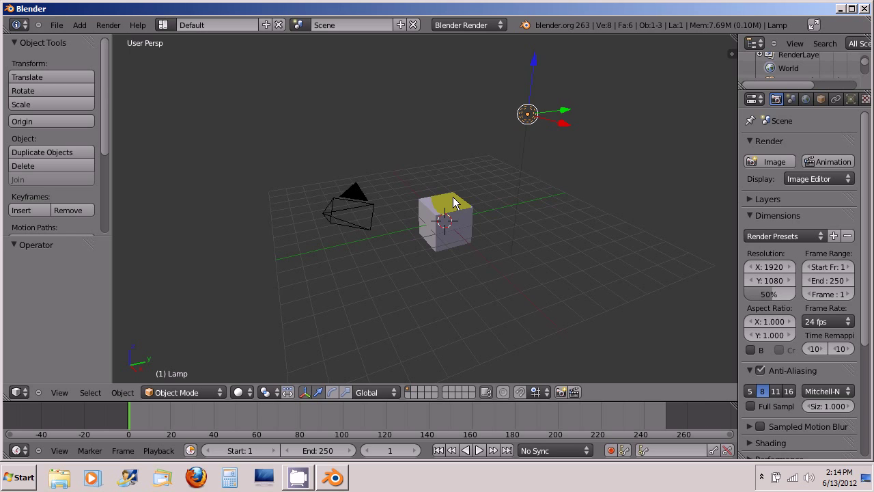
{"action": "right_click", "coordinate": [453, 203]}
{"action": "left_click", "coordinate": [445, 220]}
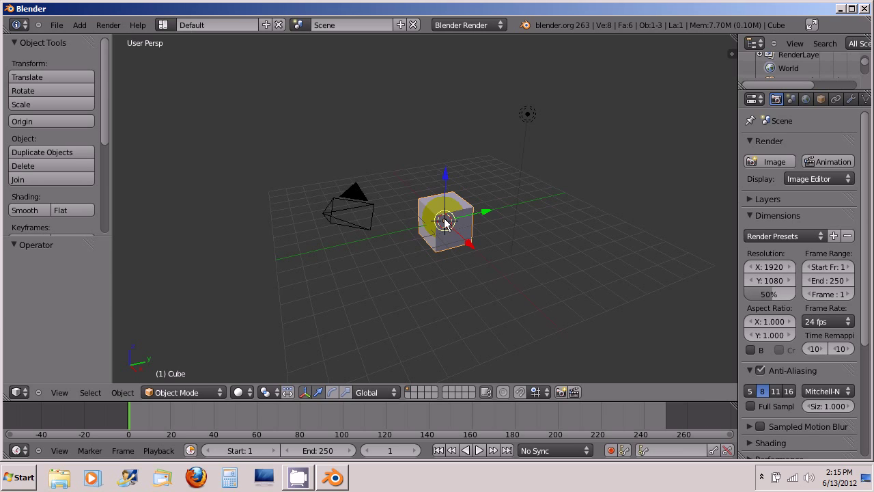
Frame the selected cube with numpad period, then zoom out until it sits mid-grid.
{"action": "key", "text": "KP_Decimal"}
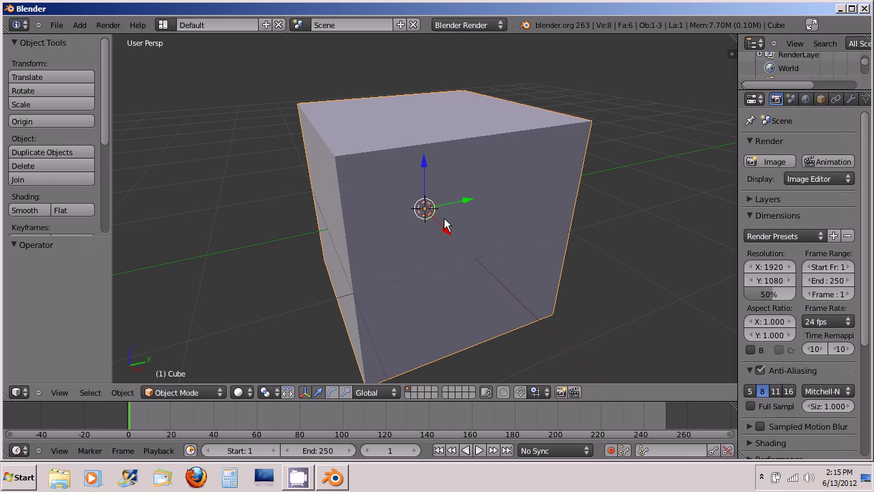
{"action": "scroll", "coordinate": [444, 218], "scroll_direction": "down", "scroll_amount": 4}
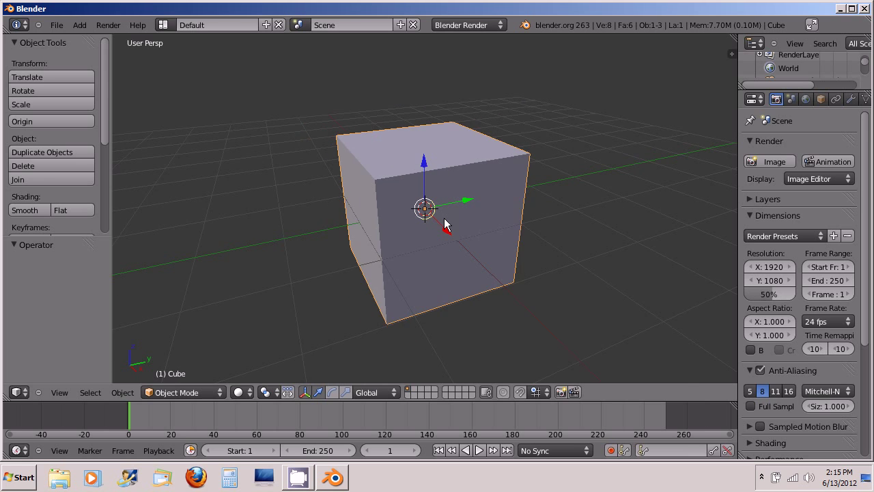
{"action": "scroll", "coordinate": [444, 218], "scroll_direction": "down", "scroll_amount": 1}
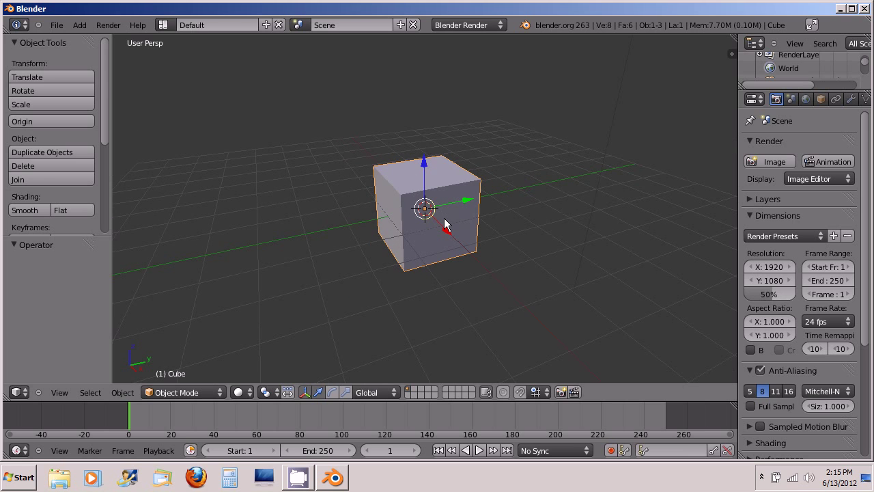
{"action": "scroll", "coordinate": [444, 217], "scroll_direction": "up", "scroll_amount": 2}
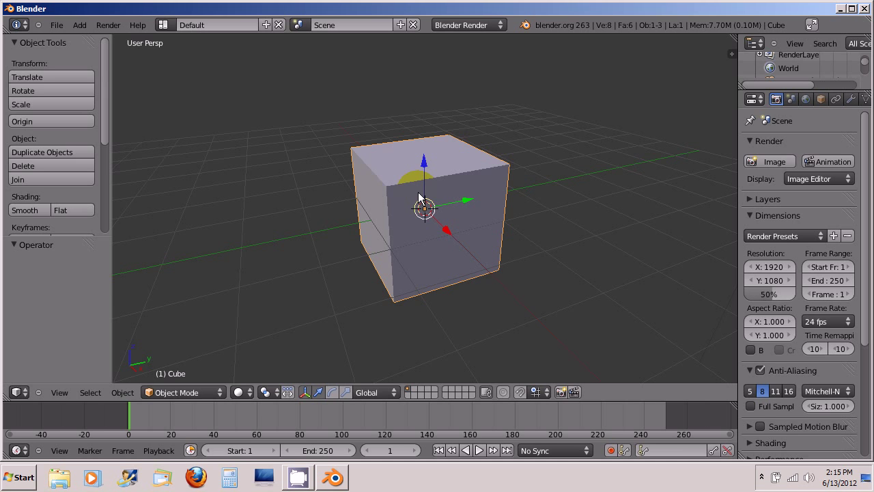
Orbit to a more frontal angle on the cube, pan sideways, and adjust the zoom.
{"action": "middle_click_drag", "start_coordinate": [420, 197], "coordinate": [339, 185]}
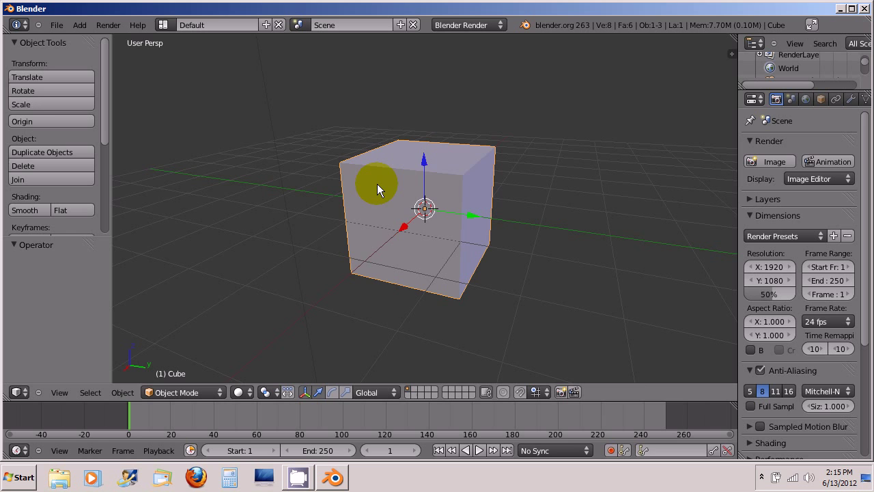
{"action": "middle_click_drag", "start_coordinate": [377, 184], "coordinate": [368, 199], "text": "shift"}
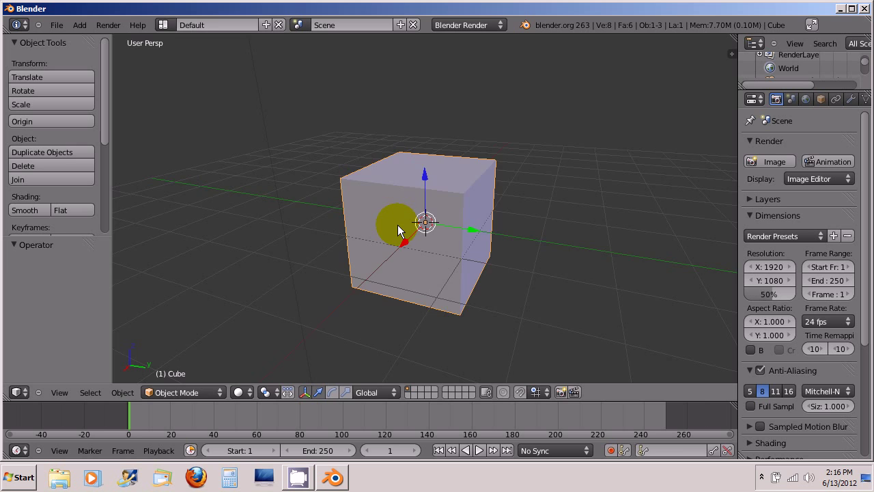
{"action": "scroll", "coordinate": [398, 225], "scroll_direction": "up", "scroll_amount": 5}
{"action": "scroll", "coordinate": [397, 224], "scroll_direction": "down", "scroll_amount": 7}
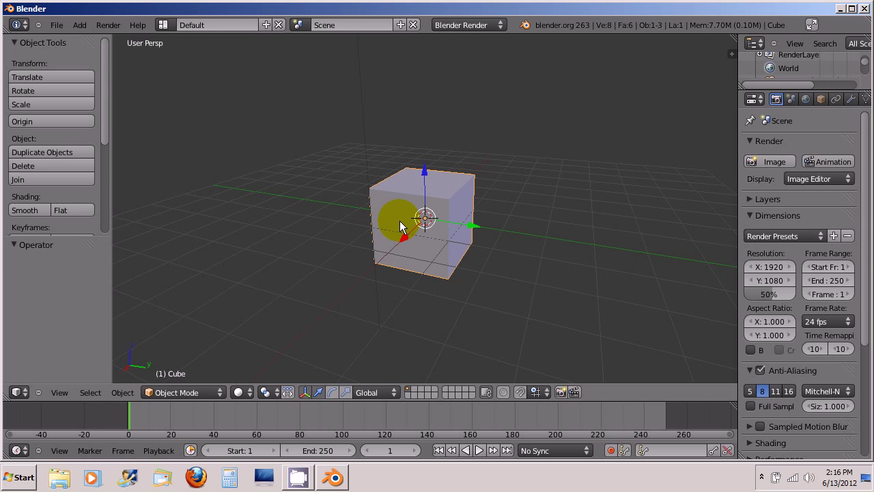
{"action": "scroll", "coordinate": [399, 225], "scroll_direction": "down", "scroll_amount": 3}
{"action": "scroll", "coordinate": [399, 226], "scroll_direction": "up", "scroll_amount": 6}
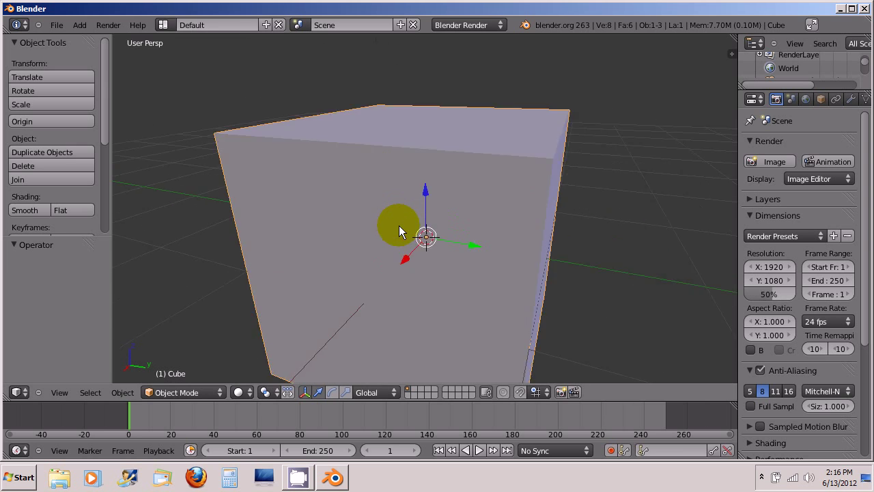
{"action": "scroll", "coordinate": [399, 225], "scroll_direction": "down", "scroll_amount": 4}
{"action": "scroll", "coordinate": [399, 226], "scroll_direction": "up", "scroll_amount": 2}
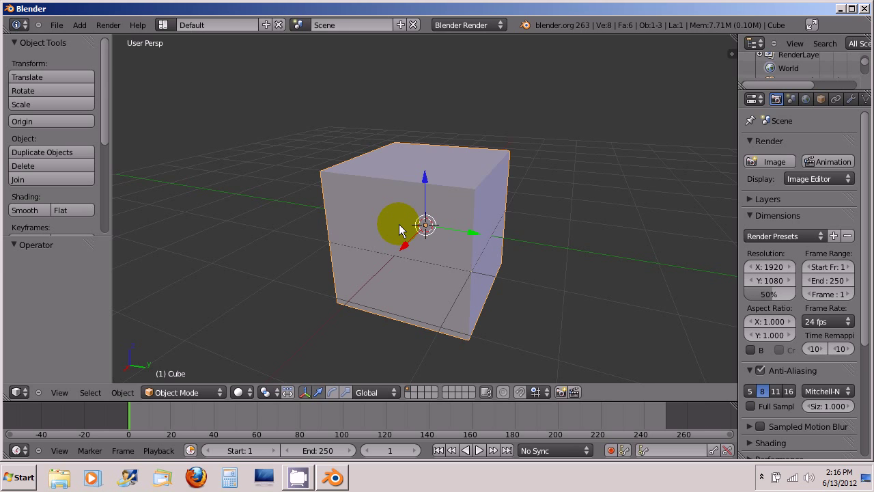
{"action": "scroll", "coordinate": [398, 224], "scroll_direction": "up", "scroll_amount": 3}
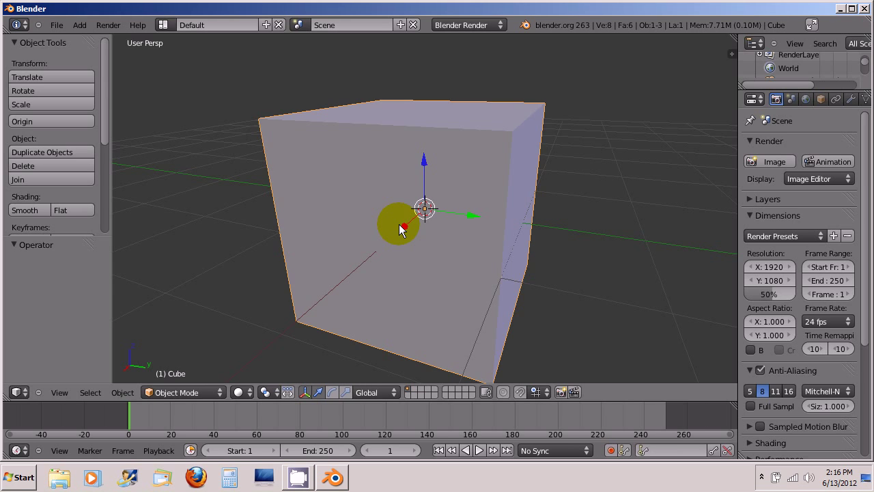
{"action": "scroll", "coordinate": [401, 229], "scroll_direction": "down", "scroll_amount": 2}
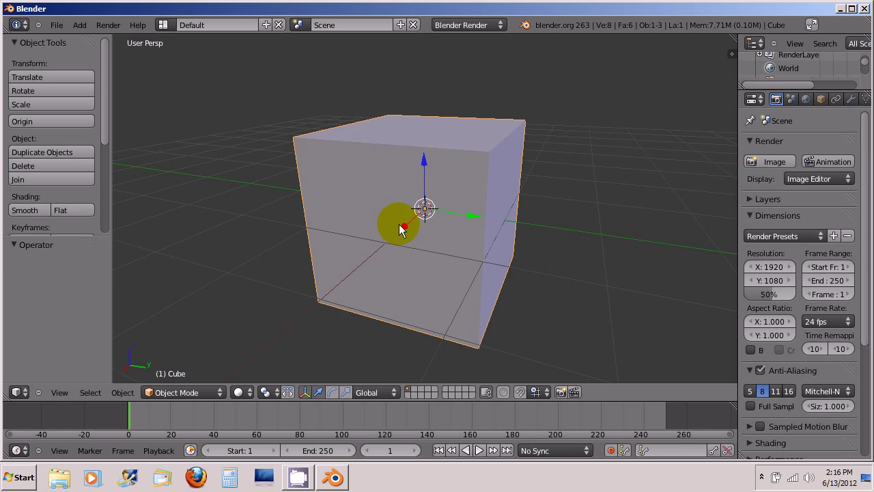
{"action": "scroll", "coordinate": [400, 229], "scroll_direction": "down", "scroll_amount": 1}
{"action": "scroll", "coordinate": [401, 229], "scroll_direction": "down", "scroll_amount": 1}
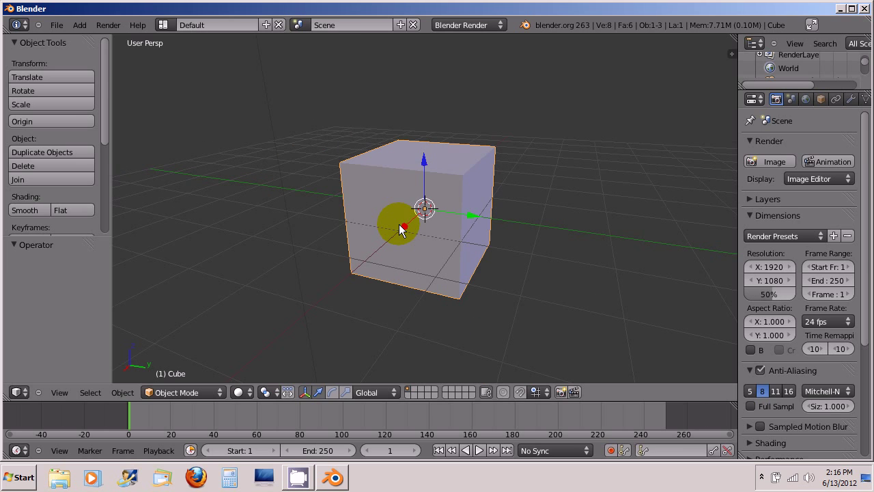
{"action": "scroll", "coordinate": [400, 229], "scroll_direction": "down", "scroll_amount": 1}
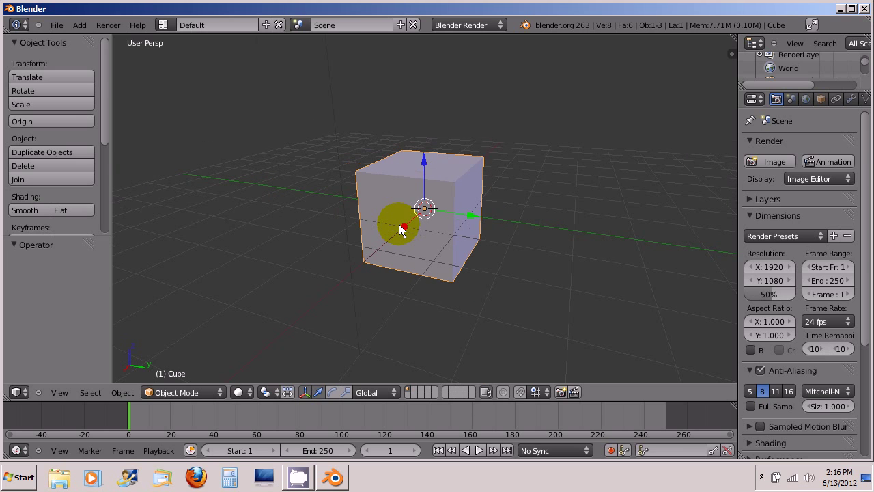
Delete the default cube and add a Monkey mesh from Add > Mesh > Monkey.
{"action": "key", "text": "x"}
{"action": "left_click", "coordinate": [390, 177]}
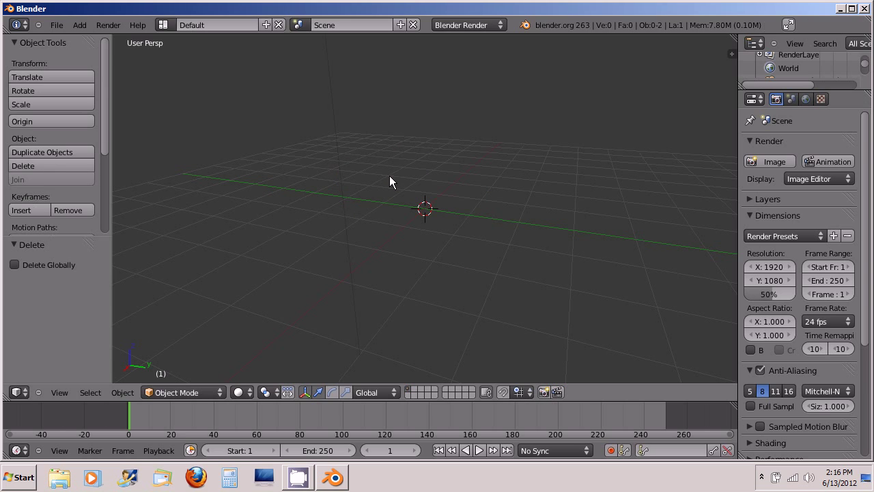
{"action": "left_click", "coordinate": [81, 25]}
{"action": "left_click", "coordinate": [100, 39]}
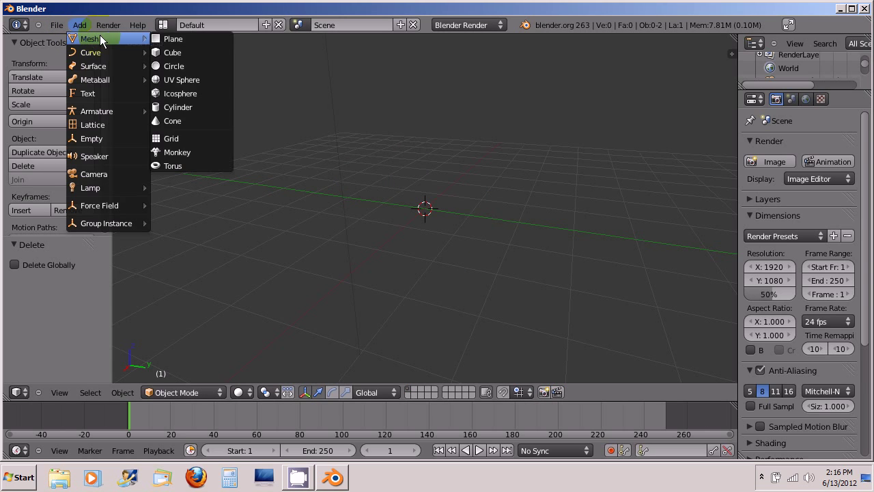
{"action": "left_click", "coordinate": [183, 151]}
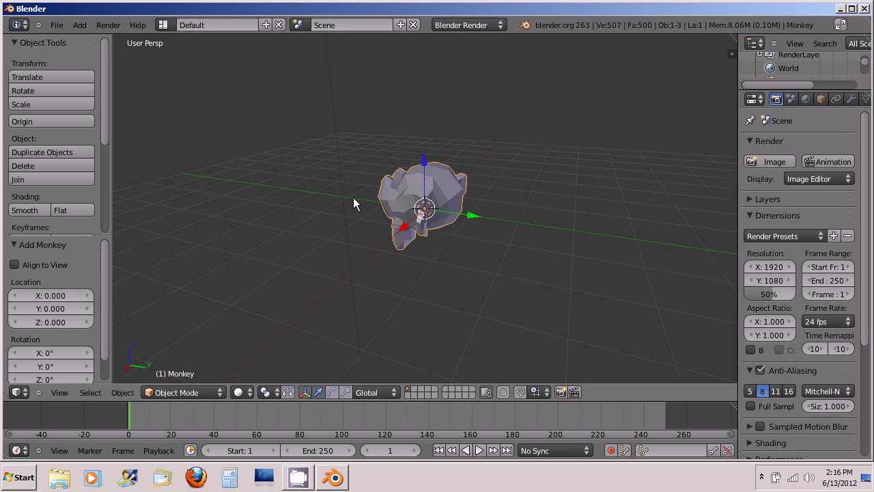
Show the Monkey in front view, zoom in, and toggle orthographic and perspective projection.
{"action": "key", "text": "KP_1"}
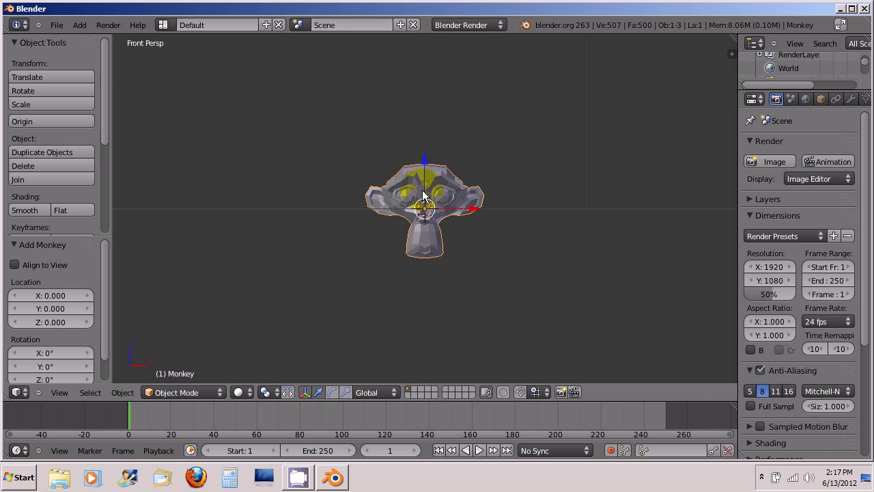
{"action": "key", "text": "KP_5"}
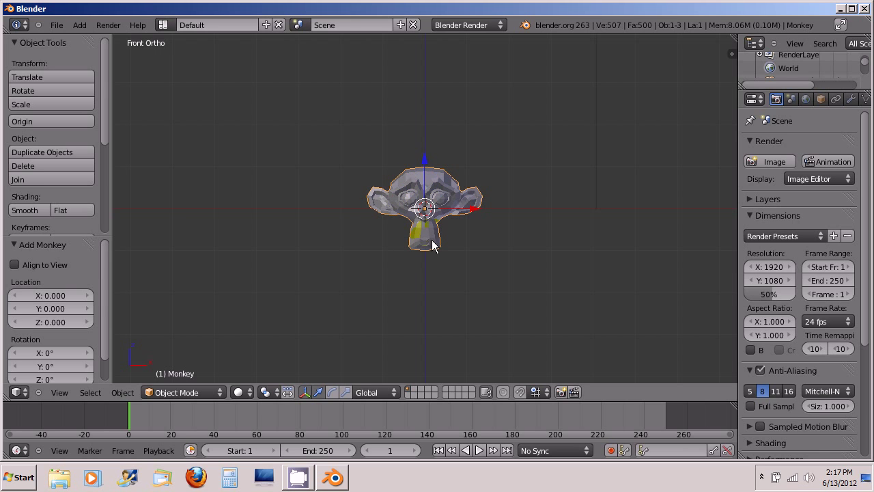
{"action": "scroll", "coordinate": [432, 240], "scroll_direction": "up", "scroll_amount": 4}
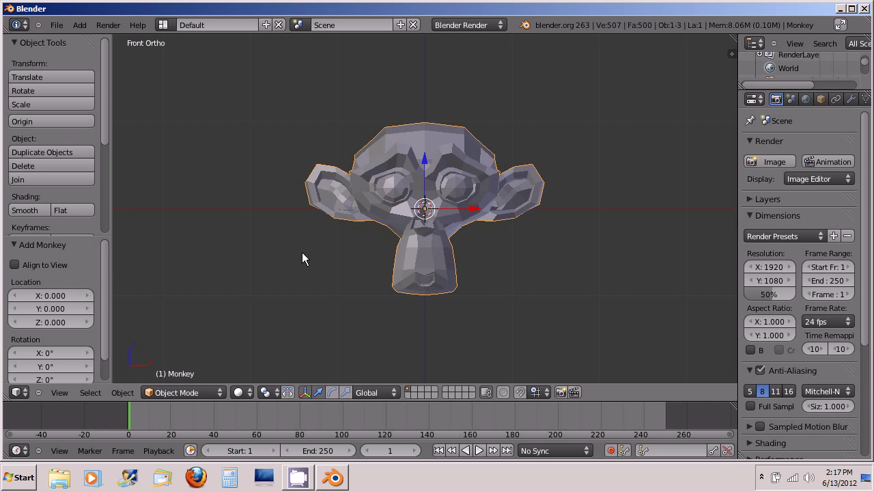
{"action": "key", "text": "KP_5"}
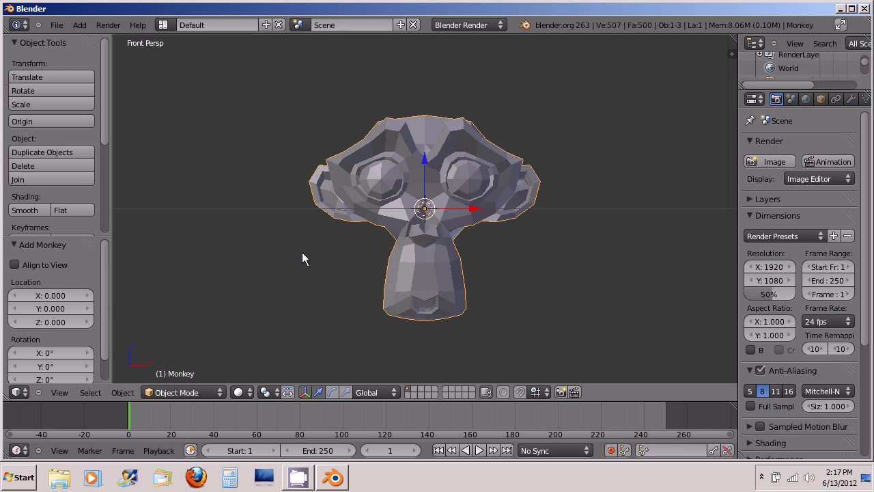
{"action": "key", "text": "KP_5"}
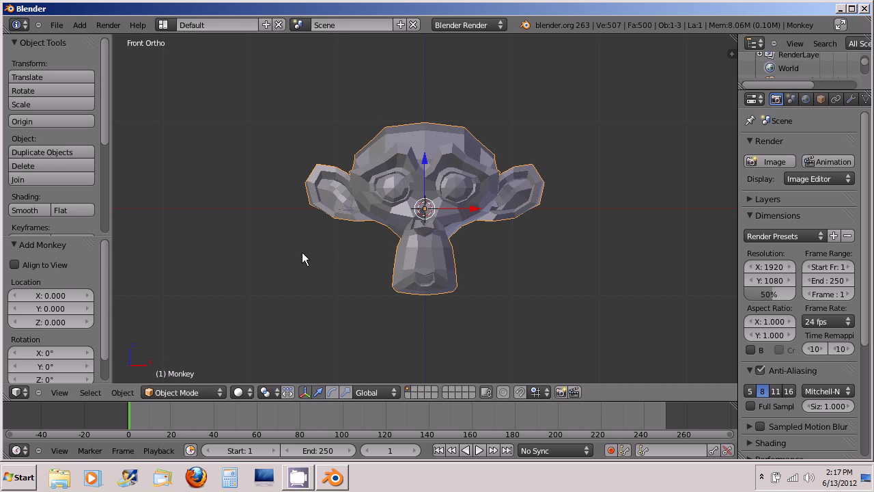
{"action": "key", "text": "KP_5"}
{"action": "key", "text": "KP_5"}
{"action": "key", "text": "KP_5"}
{"action": "key", "text": "KP_5"}
Cycle through right, top, camera and front views, then right, top and camera again.
{"action": "key", "text": "KP_3"}
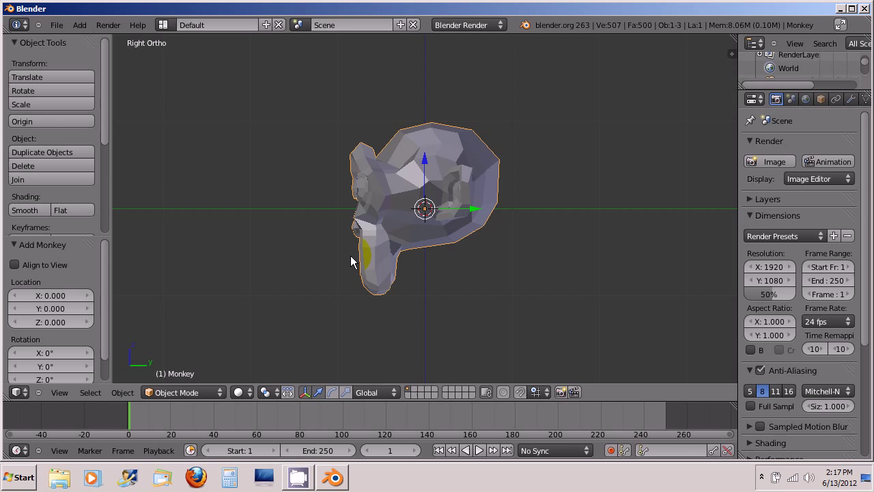
{"action": "key", "text": "KP_7"}
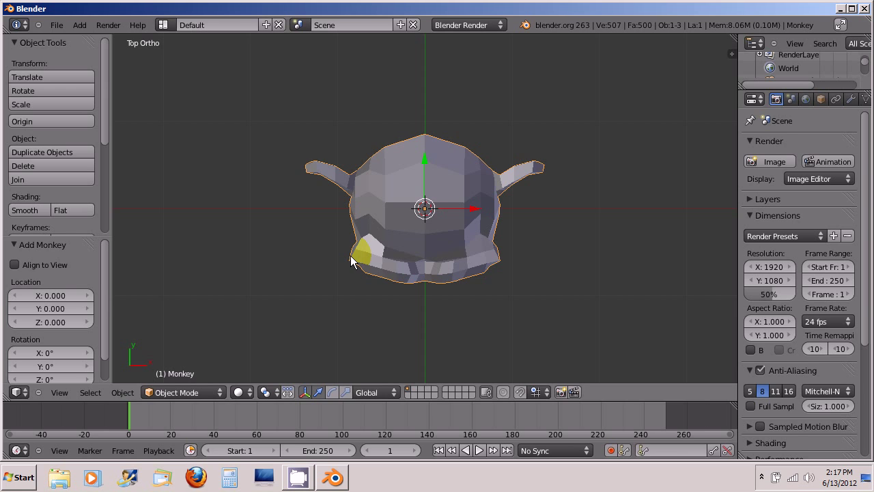
{"action": "key", "text": "KP_0"}
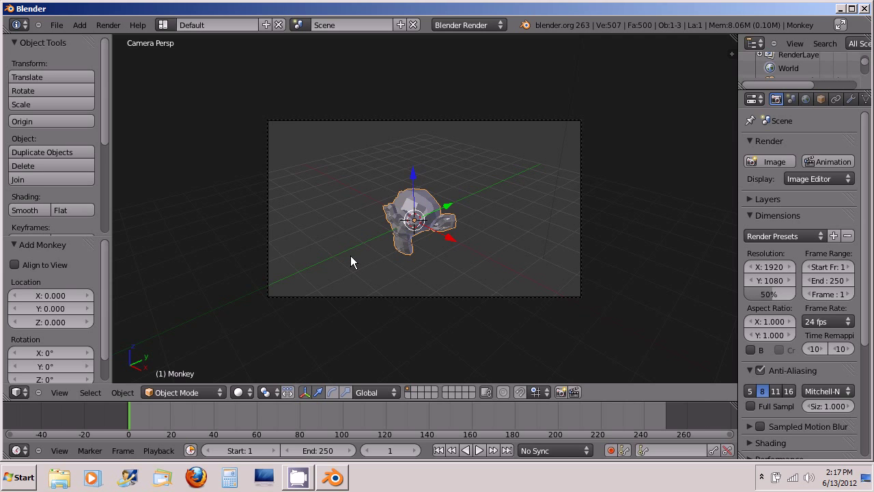
{"action": "key", "text": "KP_1"}
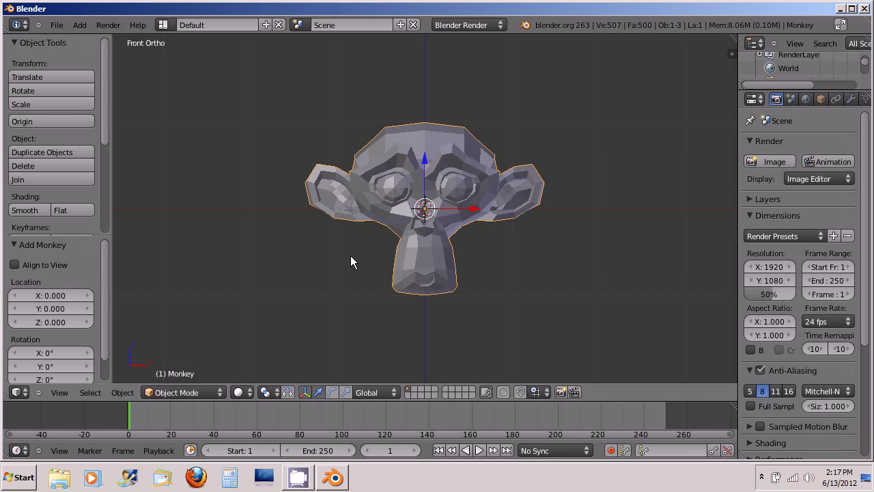
{"action": "key", "text": "KP_3"}
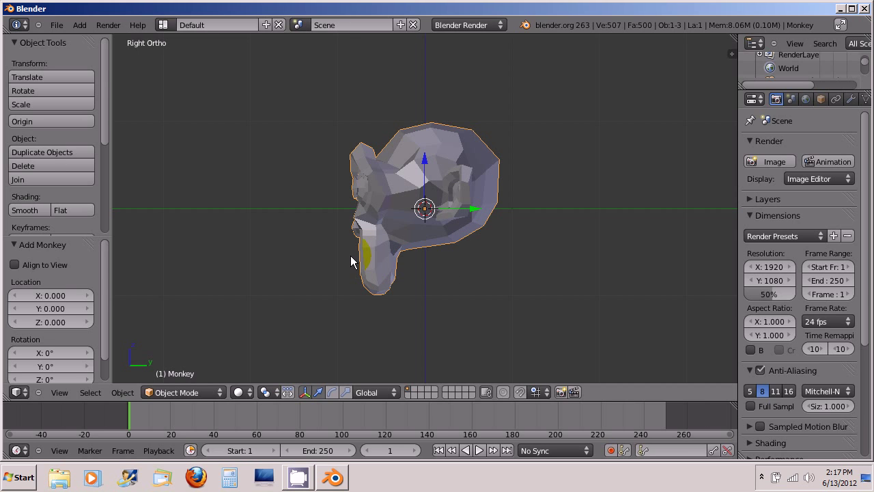
{"action": "key", "text": "KP_7"}
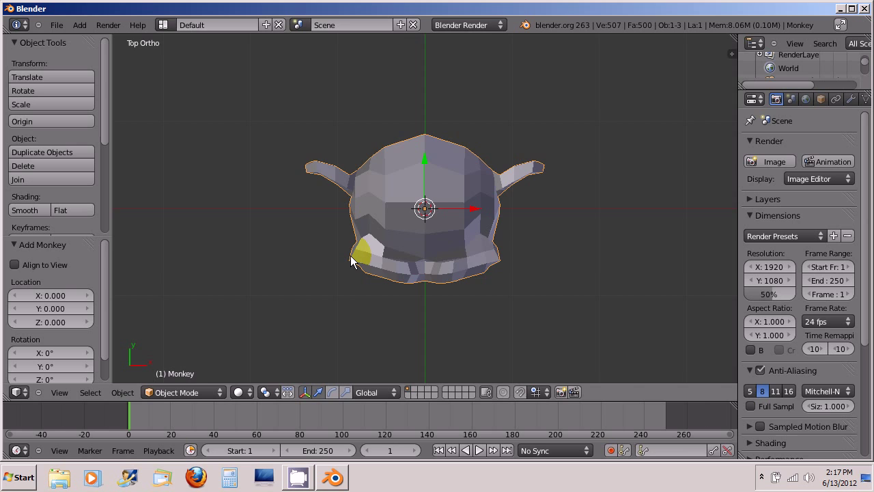
{"action": "key", "text": "KP_0"}
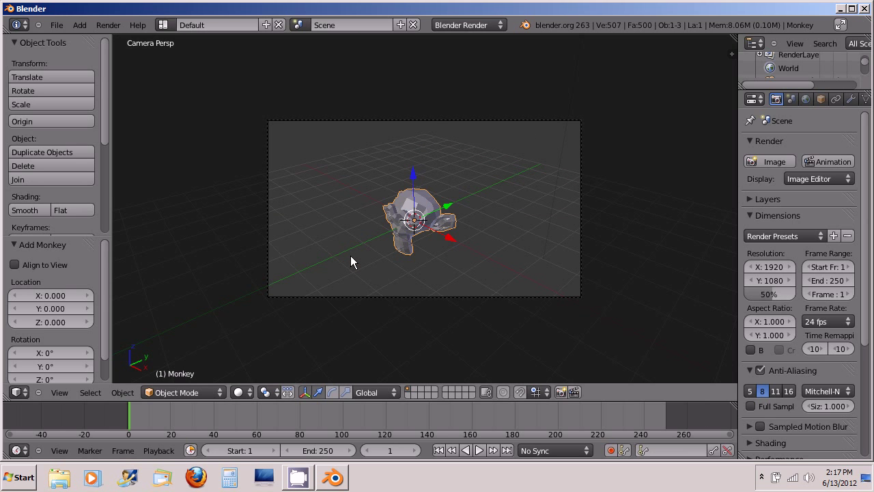
Go from the front view to the back, left and bottom views, then return to the front.
{"action": "key", "text": "KP_1"}
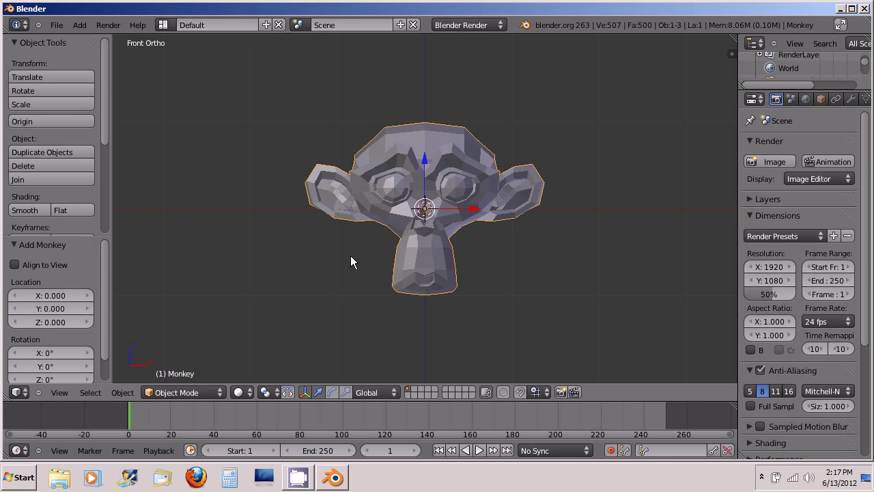
{"action": "key", "text": "ctrl+KP_1"}
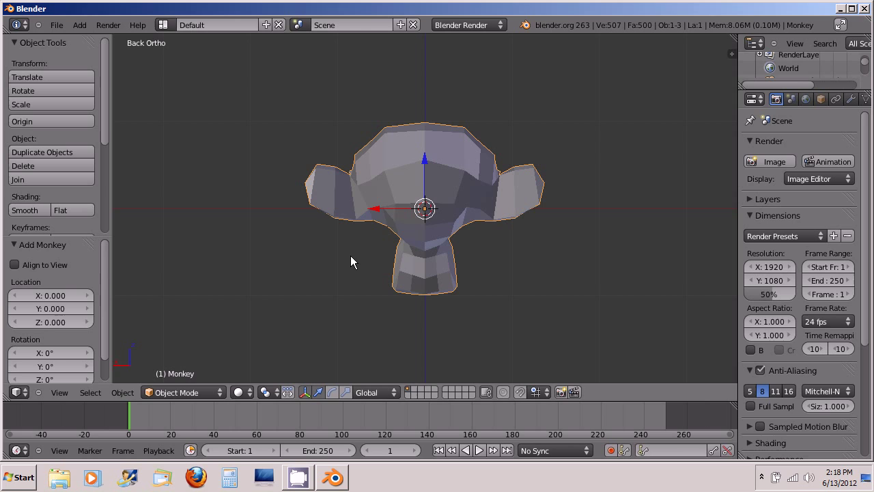
{"action": "key", "text": "ctrl+KP_3"}
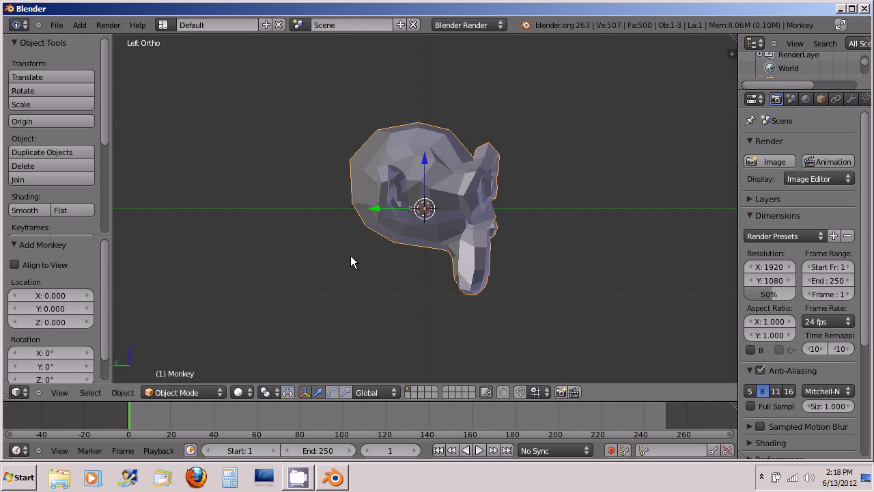
{"action": "key", "text": "ctrl+KP_7"}
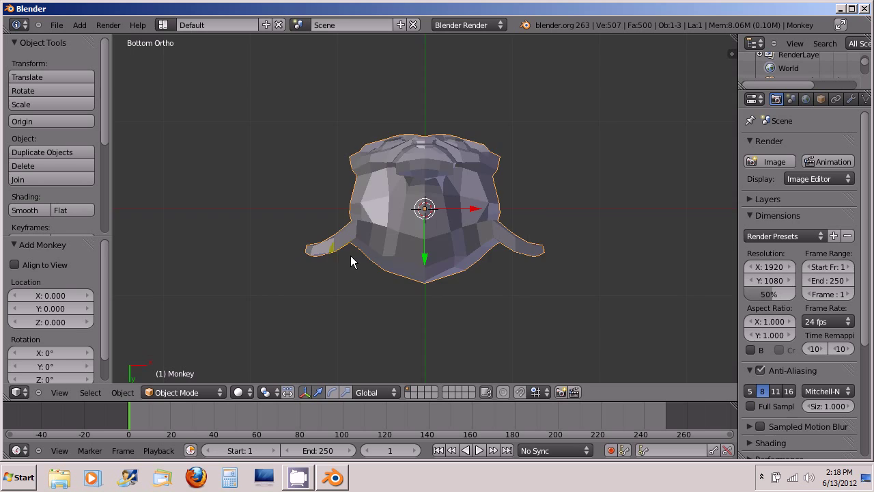
{"action": "key", "text": "KP_1"}
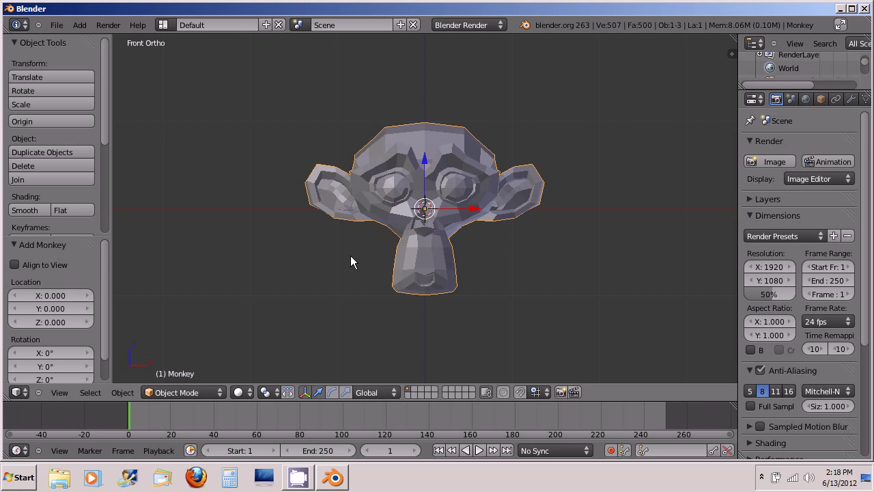
Orbit side to side around the monkey in numpad 4 and 6 steps.
{"action": "key", "text": "KP_4"}
{"action": "key", "text": "KP_4"}
{"action": "key", "text": "KP_4"}
{"action": "key", "text": "KP_4"}
{"action": "key", "text": "KP_4"}
{"action": "key", "text": "KP_4"}
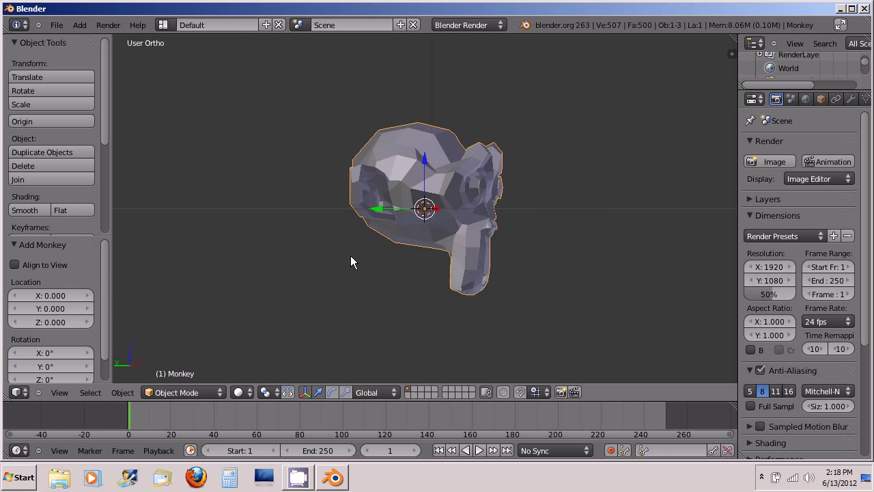
{"action": "key", "text": "KP_4"}
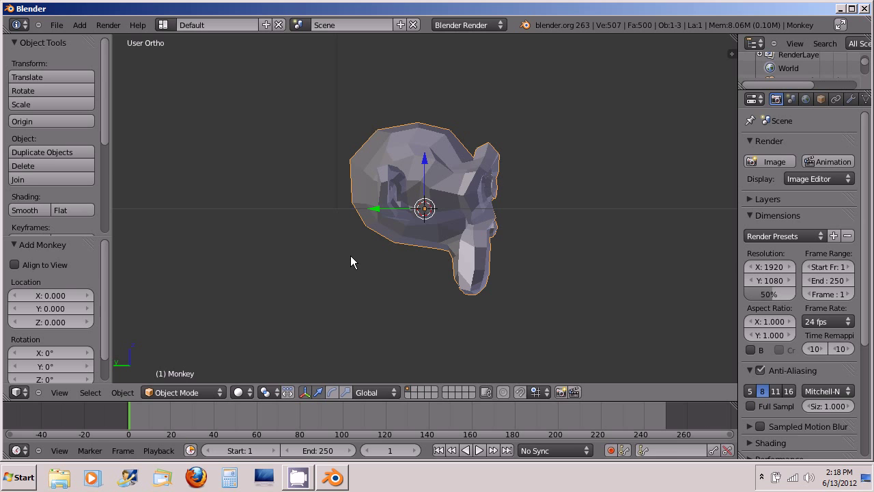
{"action": "key", "text": "KP_6"}
{"action": "key", "text": "KP_6"}
{"action": "key", "text": "KP_6"}
{"action": "key", "text": "KP_6"}
{"action": "key", "text": "KP_6"}
{"action": "key", "text": "KP_6"}
{"action": "key", "text": "KP_6"}
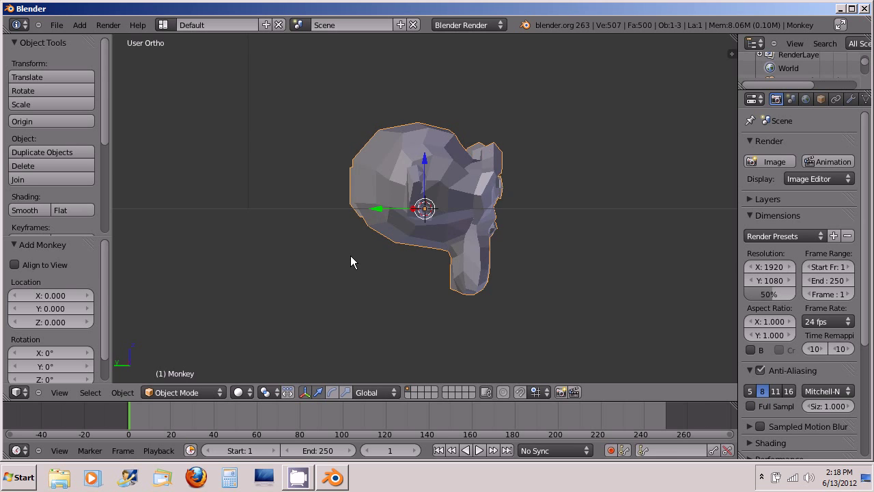
{"action": "key", "text": "KP_6"}
{"action": "key", "text": "KP_6"}
{"action": "key", "text": "KP_6"}
{"action": "key", "text": "KP_6"}
{"action": "key", "text": "KP_6"}
{"action": "key", "text": "KP_6"}
{"action": "key", "text": "KP_6"}
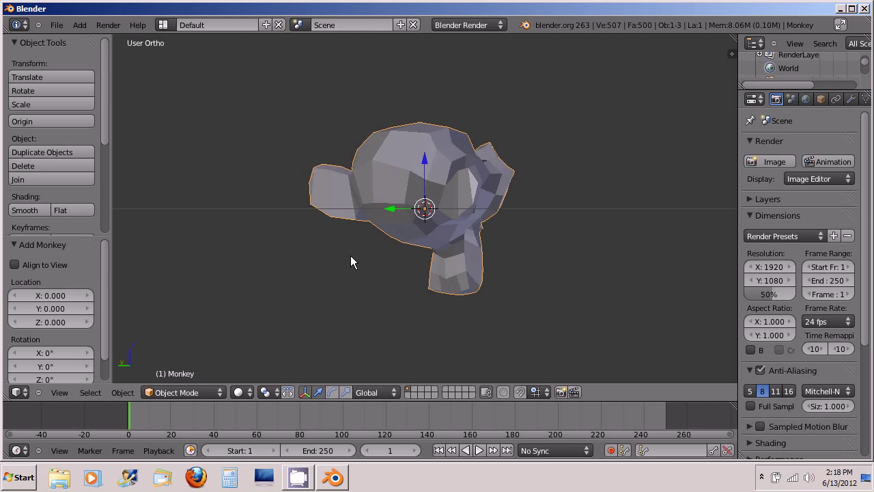
{"action": "key", "text": "KP_4"}
{"action": "key", "text": "KP_4"}
{"action": "key", "text": "KP_4"}
{"action": "key", "text": "KP_4"}
{"action": "key", "text": "KP_4"}
{"action": "key", "text": "KP_4"}
{"action": "key", "text": "KP_4"}
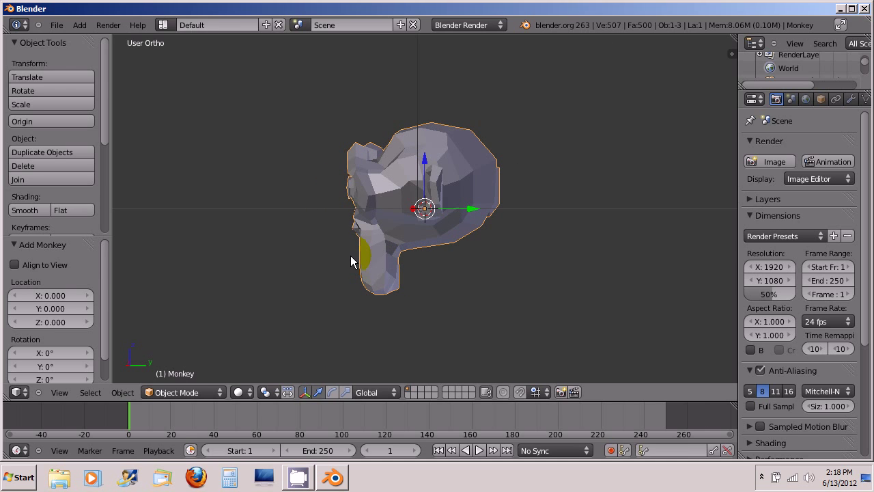
{"action": "key", "text": "KP_6"}
{"action": "key", "text": "KP_6"}
{"action": "key", "text": "KP_6"}
{"action": "key", "text": "KP_6"}
{"action": "key", "text": "KP_6"}
{"action": "key", "text": "KP_6"}
Tilt the view above and below the monkey with numpad 2 and 8, then snap to front view.
{"action": "key", "text": "KP_2"}
{"action": "key", "text": "KP_2"}
{"action": "key", "text": "KP_2"}
{"action": "key", "text": "KP_2"}
{"action": "key", "text": "KP_2"}
{"action": "key", "text": "KP_2"}
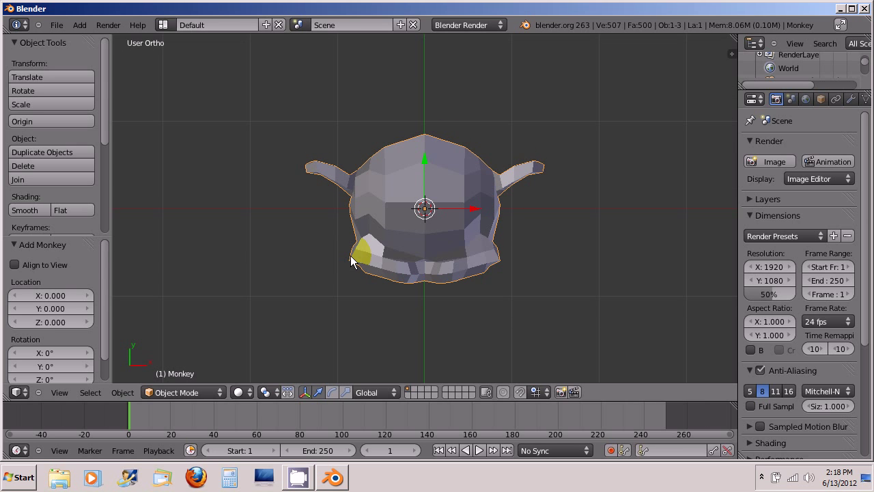
{"action": "key", "text": "KP_8"}
{"action": "key", "text": "KP_8"}
{"action": "key", "text": "KP_8"}
{"action": "key", "text": "KP_8"}
{"action": "key", "text": "KP_8"}
{"action": "key", "text": "KP_8"}
{"action": "key", "text": "KP_8"}
{"action": "key", "text": "KP_8"}
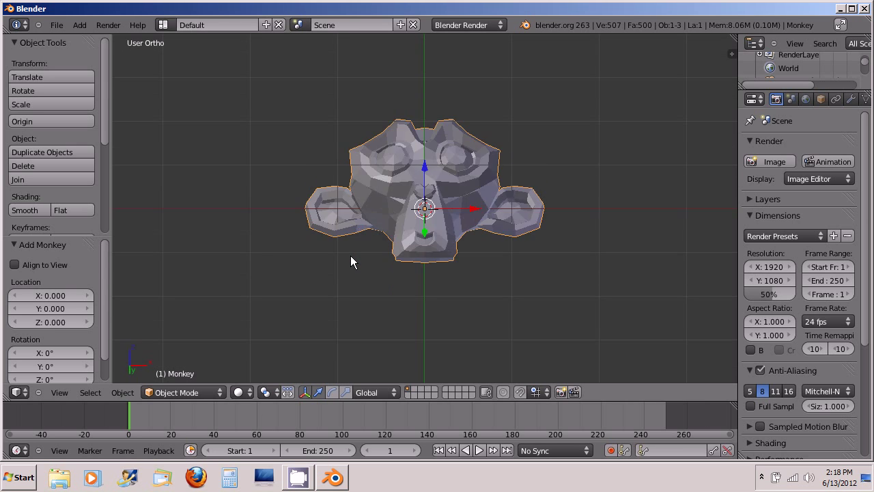
{"action": "key", "text": "KP_8"}
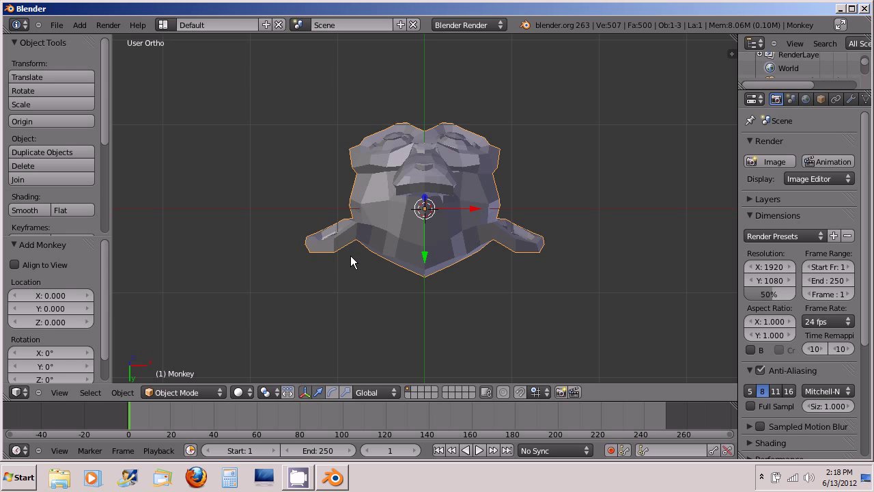
{"action": "key", "text": "KP_1"}
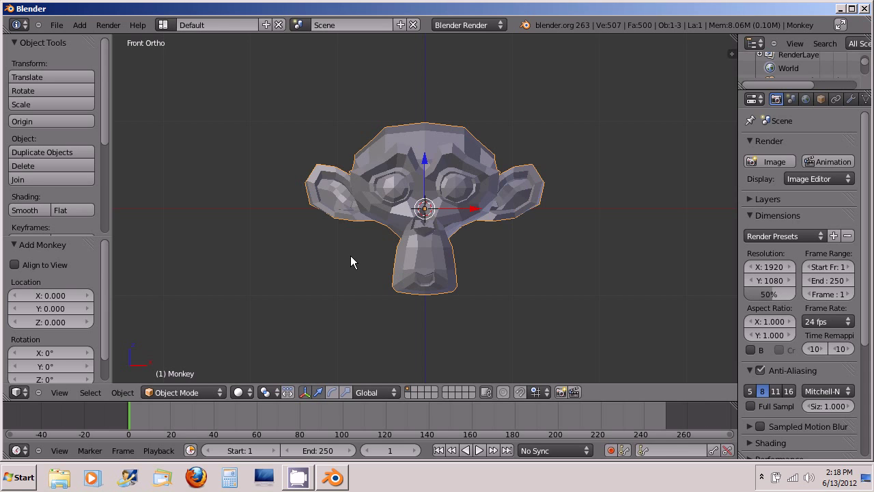
Pan the view left, right, up and down with Ctrl+numpad, then re-centre with numpad period.
{"action": "key", "text": "ctrl+KP_4"}
{"action": "key", "text": "ctrl+KP_4"}
{"action": "key", "text": "ctrl+KP_4"}
{"action": "key", "text": "ctrl+KP_4"}
{"action": "key", "text": "ctrl+KP_4"}
{"action": "key", "text": "ctrl+KP_4"}
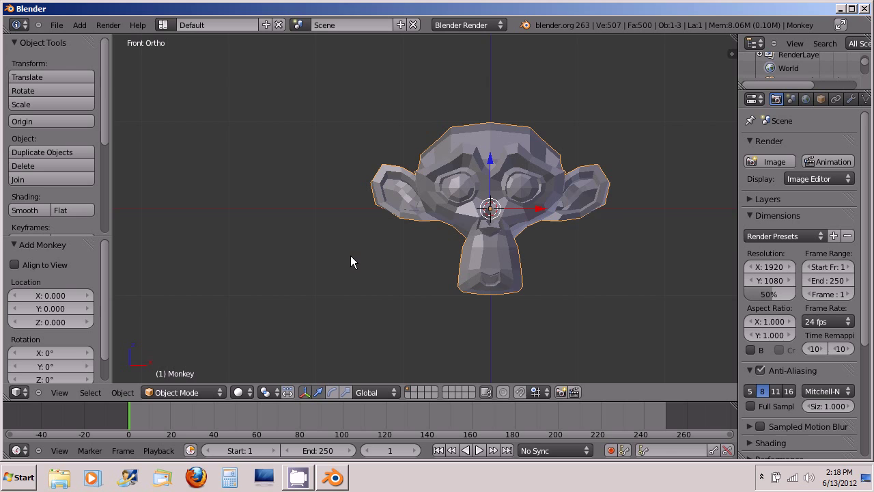
{"action": "key", "text": "ctrl+KP_6"}
{"action": "key", "text": "ctrl+KP_6"}
{"action": "key", "text": "ctrl+KP_6"}
{"action": "key", "text": "ctrl+KP_6"}
{"action": "key", "text": "ctrl+KP_6"}
{"action": "key", "text": "ctrl+KP_6"}
{"action": "key", "text": "ctrl+KP_6"}
{"action": "key", "text": "ctrl+KP_6"}
{"action": "key", "text": "ctrl+KP_6"}
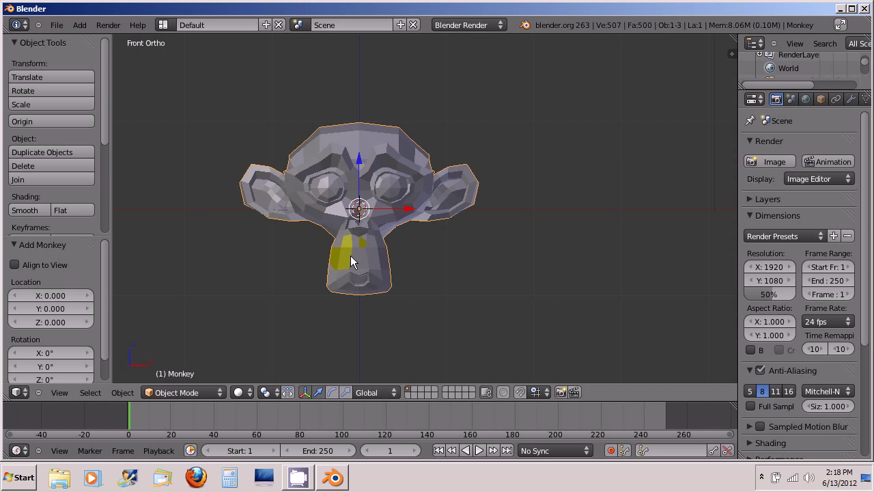
{"action": "key", "text": "ctrl+KP_8"}
{"action": "key", "text": "ctrl+KP_8"}
{"action": "key", "text": "ctrl+KP_8"}
{"action": "key", "text": "ctrl+KP_8"}
{"action": "key", "text": "ctrl+KP_8"}
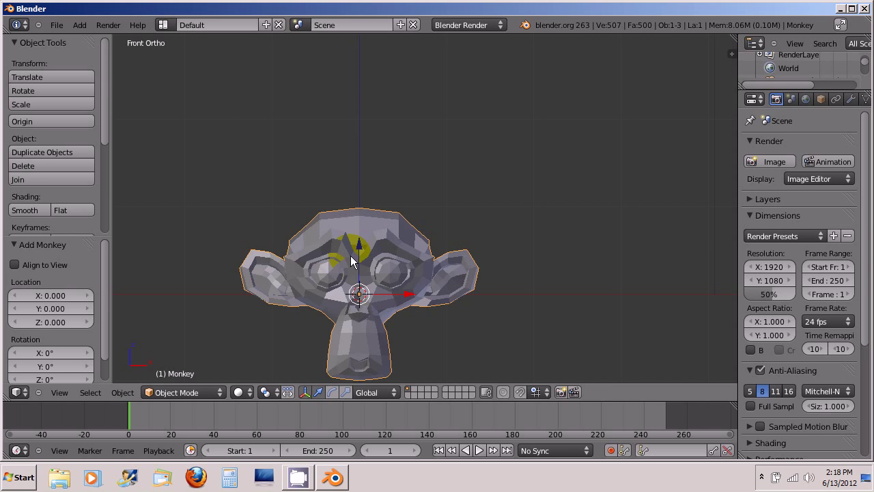
{"action": "key", "text": "ctrl+KP_2"}
{"action": "key", "text": "ctrl+KP_2"}
{"action": "key", "text": "ctrl+KP_2"}
{"action": "key", "text": "ctrl+KP_2"}
{"action": "key", "text": "ctrl+KP_2"}
{"action": "key", "text": "ctrl+KP_2"}
{"action": "key", "text": "ctrl+KP_2"}
{"action": "key", "text": "ctrl+KP_4"}
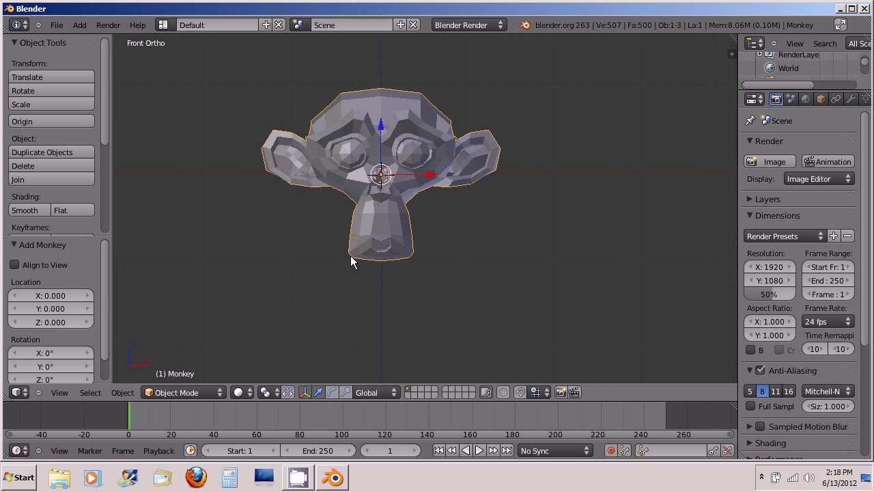
{"action": "key", "text": "ctrl+KP_4"}
{"action": "key", "text": "ctrl+KP_8"}
{"action": "key", "text": "ctrl+KP_8"}
{"action": "key", "text": "ctrl+KP_8"}
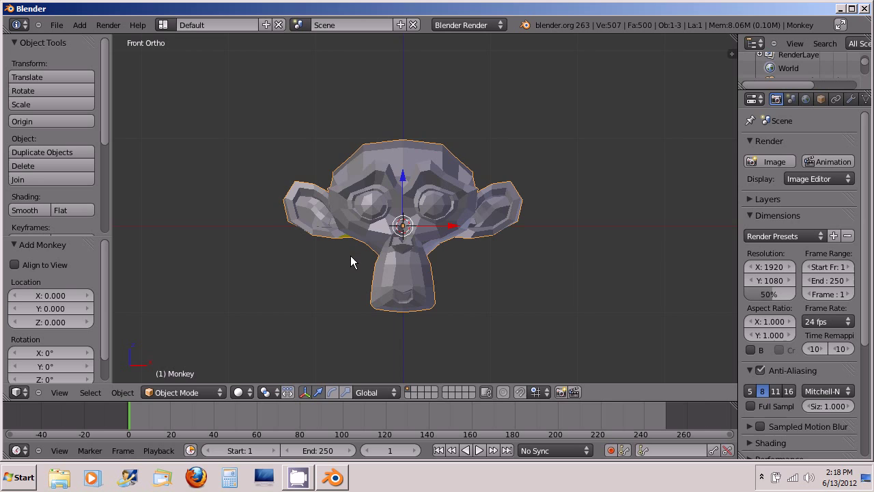
{"action": "key", "text": "KP_Decimal"}
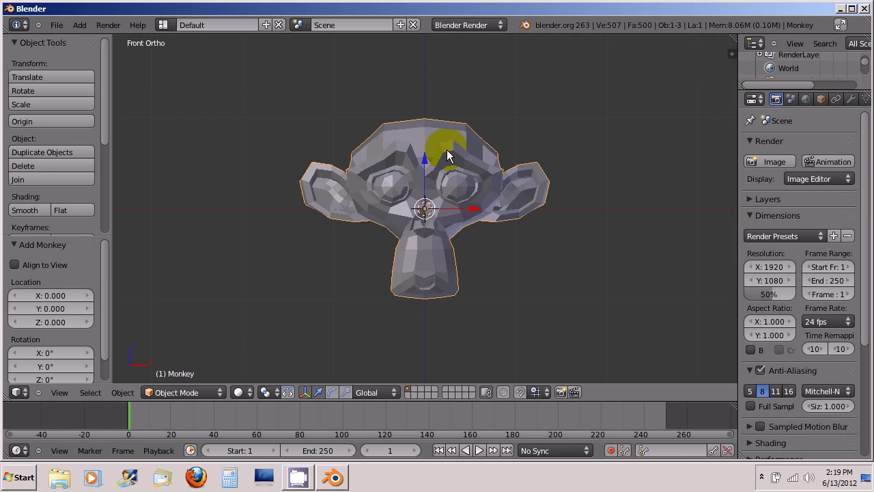
Orbit to an angled view of the monkey, switch to perspective, and adjust the zoom.
{"action": "middle_click_drag", "start_coordinate": [448, 155], "coordinate": [394, 212]}
{"action": "key", "text": "KP_5"}
{"action": "scroll", "coordinate": [383, 173], "scroll_direction": "down", "scroll_amount": 3}
{"action": "scroll", "coordinate": [371, 201], "scroll_direction": "up", "scroll_amount": 2}
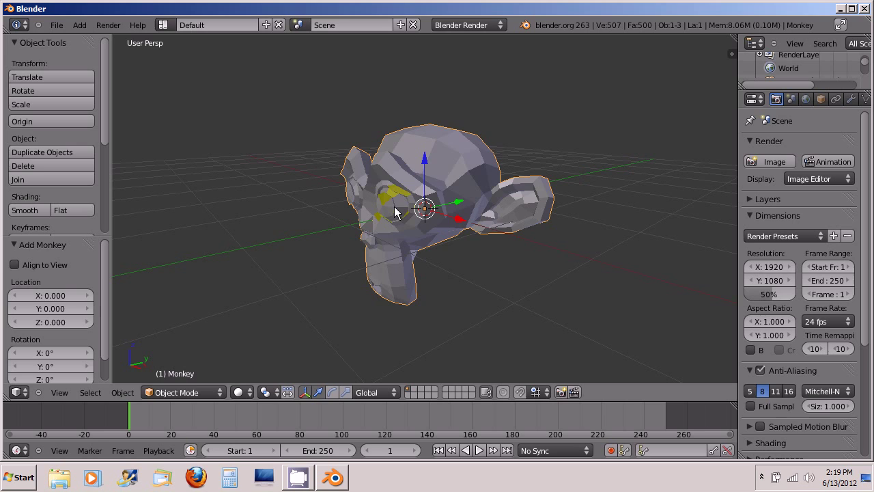